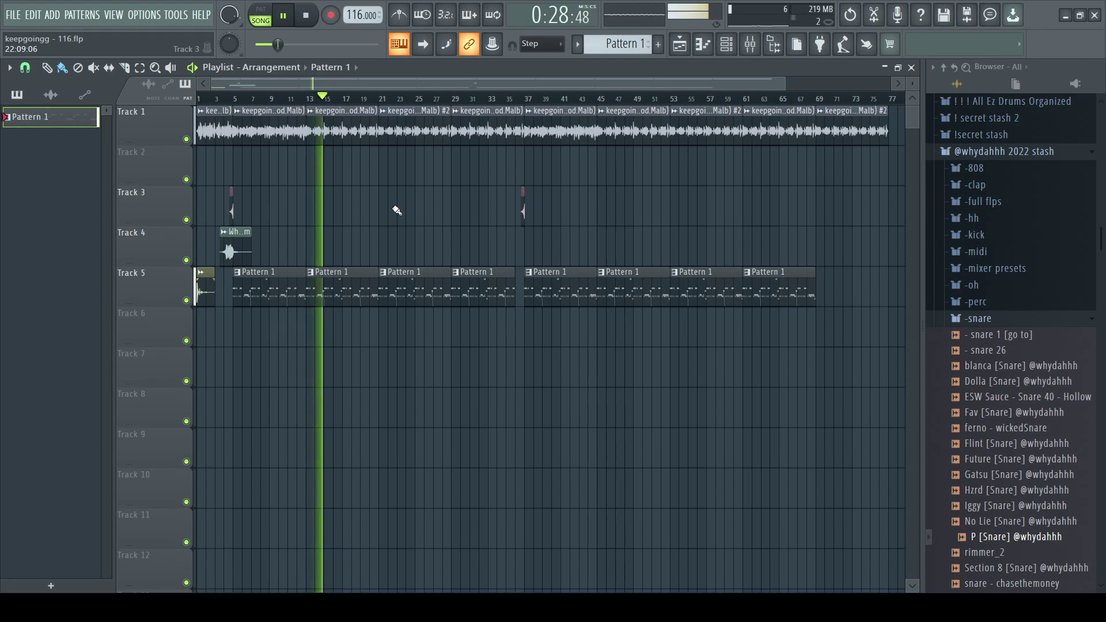
Step: Solo Track 5 in the playlist and play back its drum patterns
key(space)
ctrl+click(187, 300)
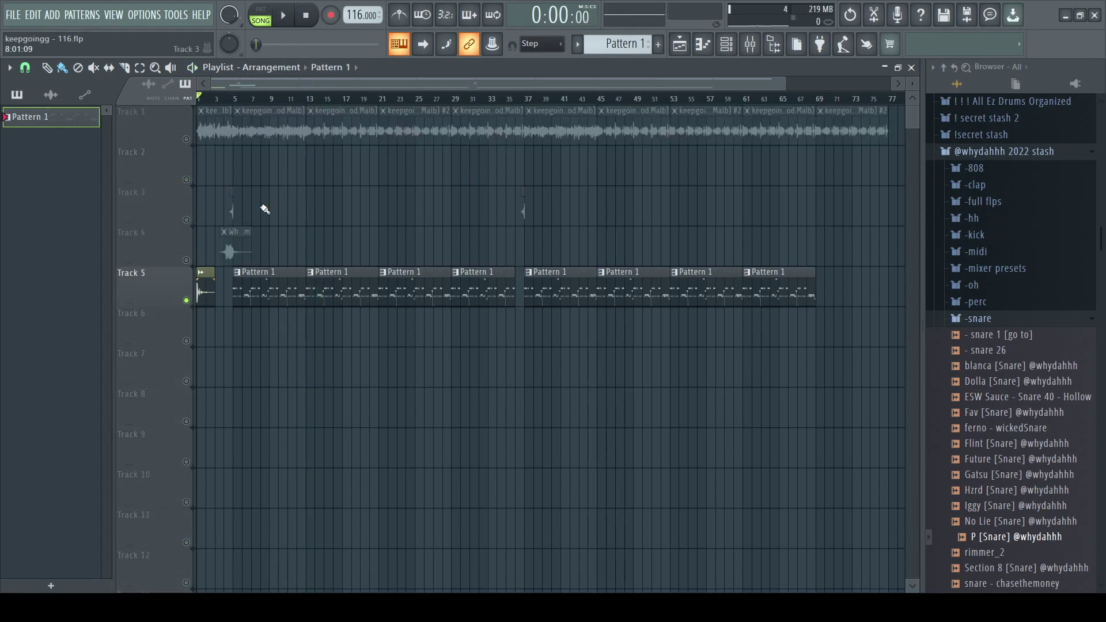
key(space)
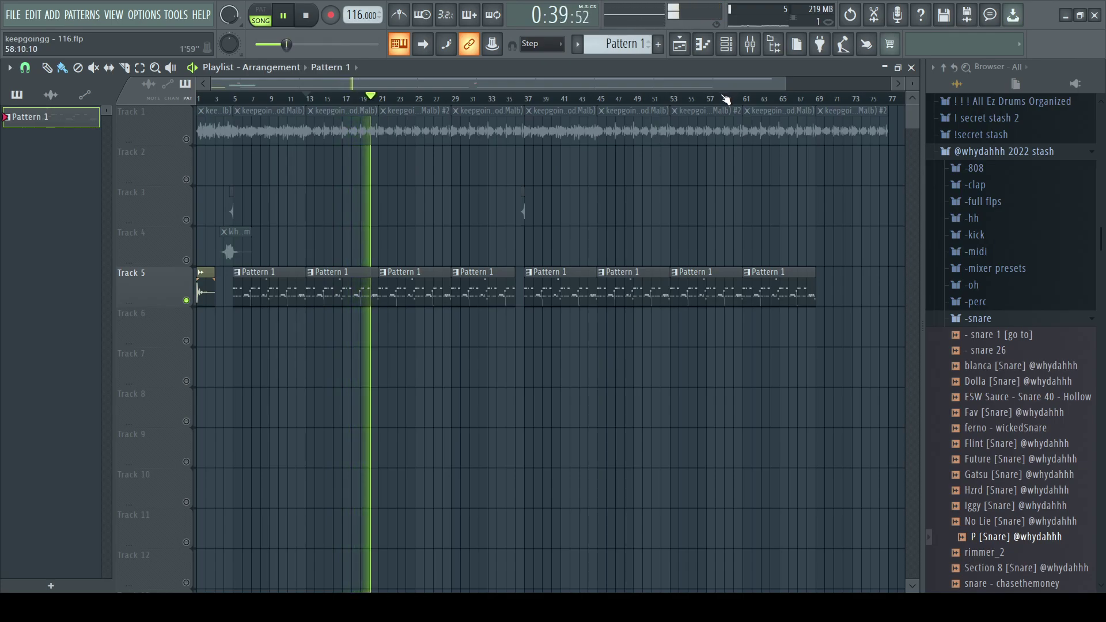
key(space)
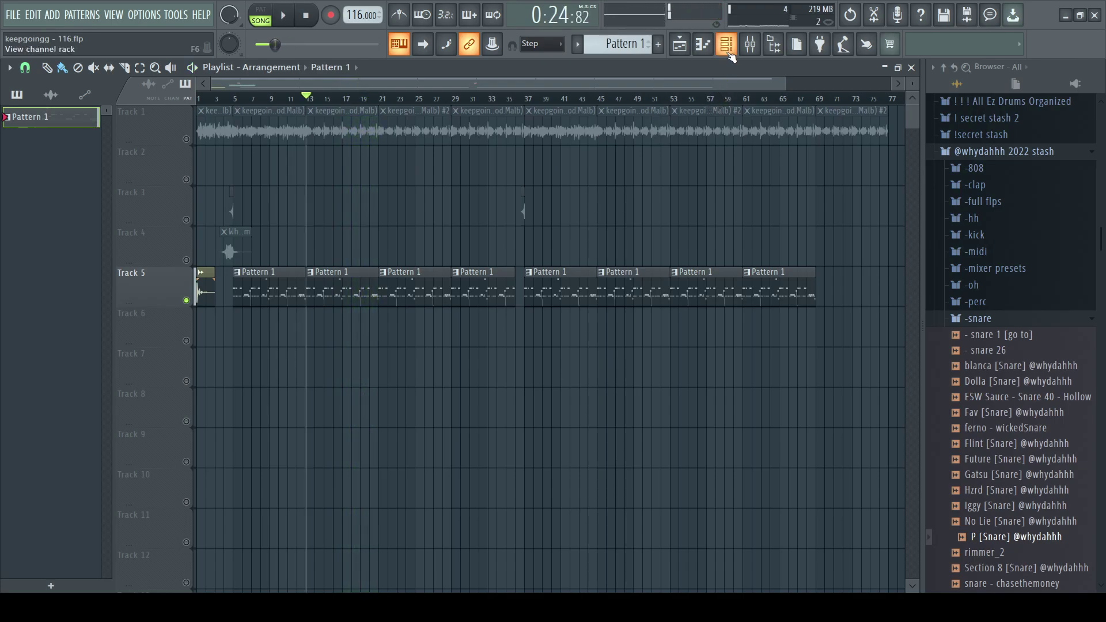
Step: Examine the wheezy_r channel's notes across Pattern 1 in the piano roll while that channel plays alone
click(730, 53)
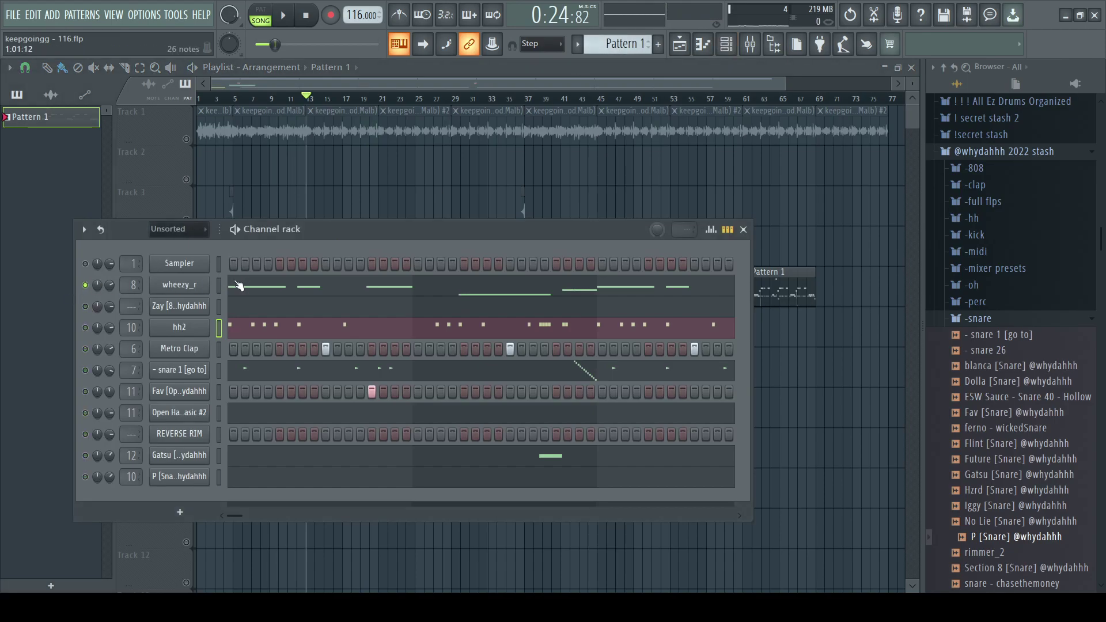
click(238, 229)
click(278, 287)
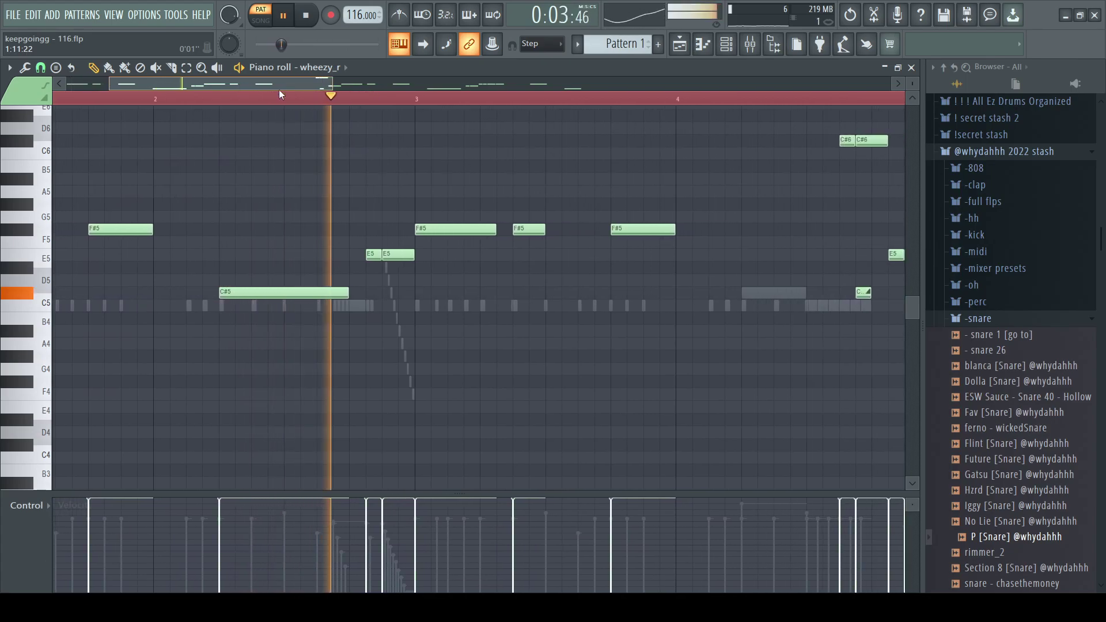
drag(293, 91, 603, 111)
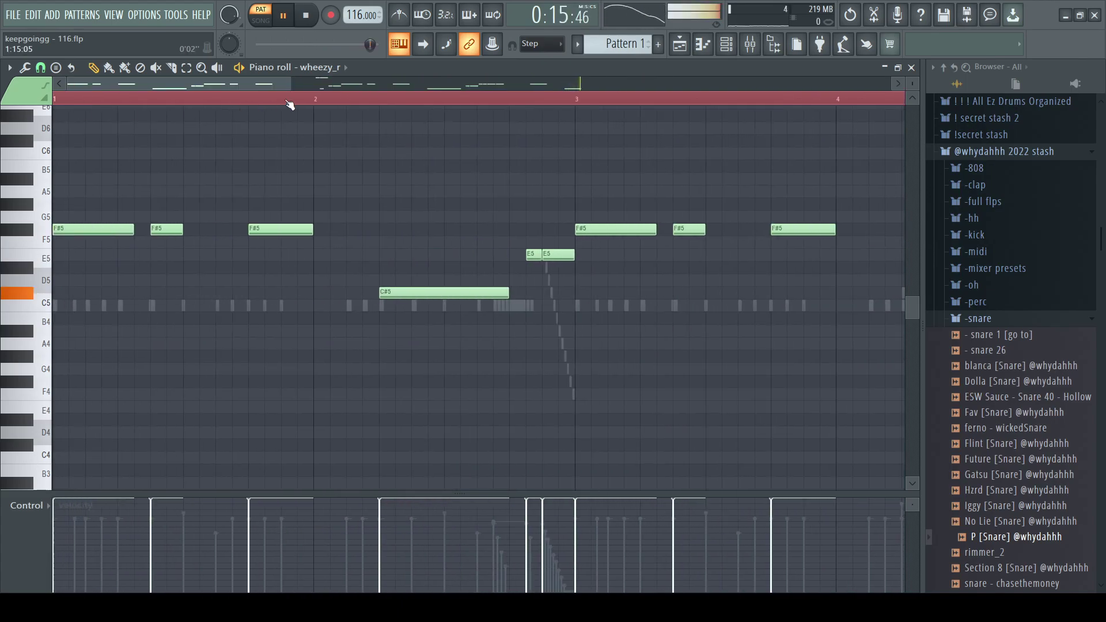
drag(293, 85, 791, 83)
Step: Examine the Zay 808 channel's notes in the piano roll while Pattern 1 plays
click(727, 44)
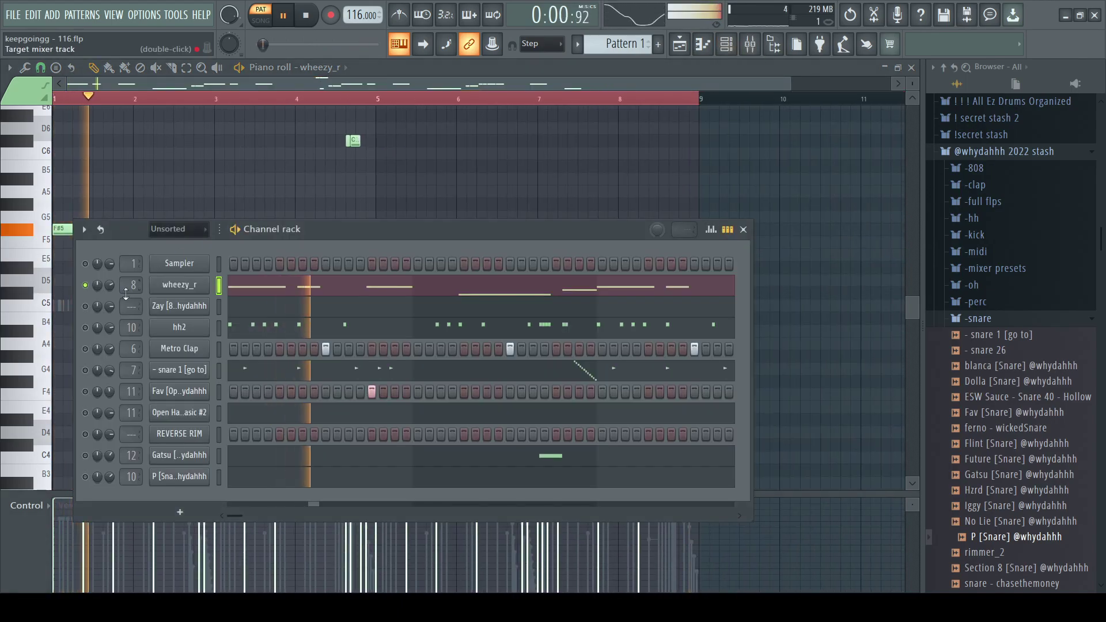
click(363, 305)
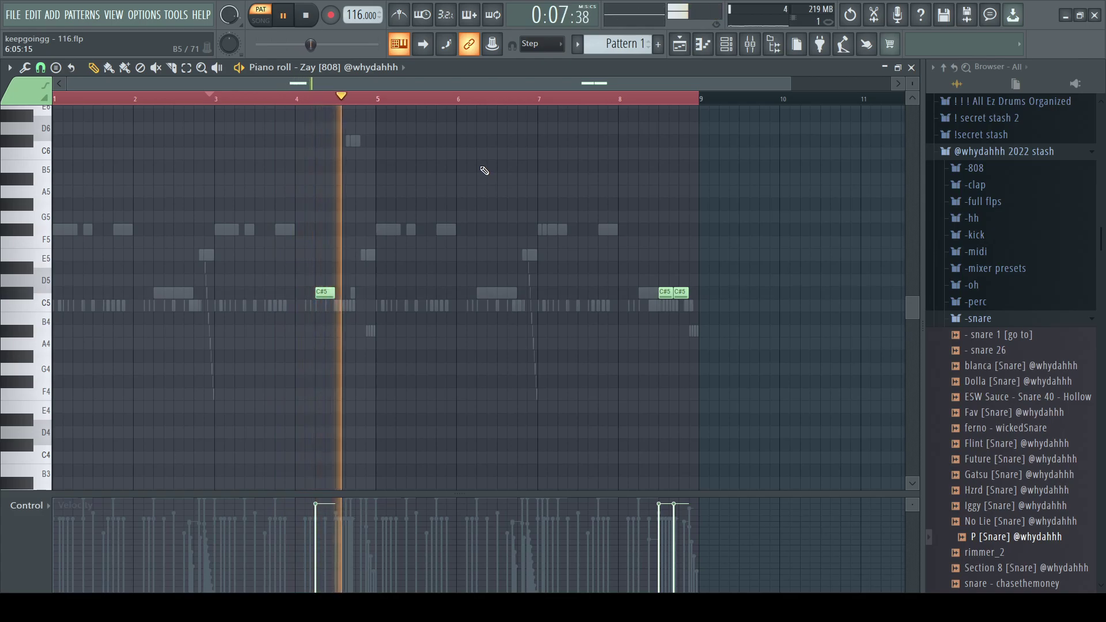
click(603, 99)
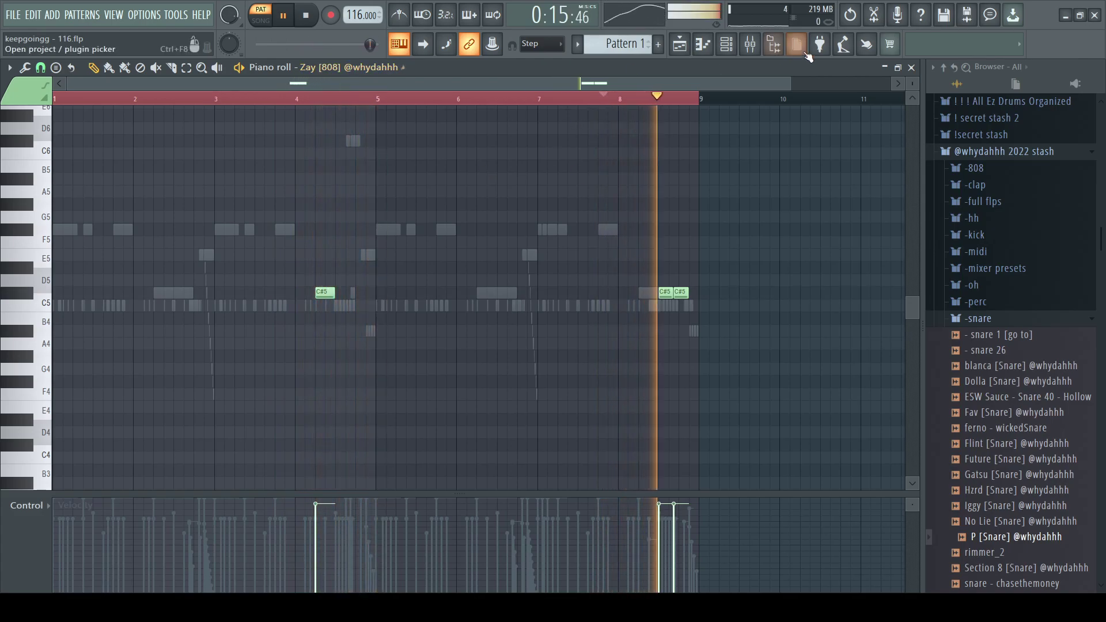
Step: Examine the hh2 hi-hat notes and rolls across Pattern 1 in the piano roll during playback
click(727, 45)
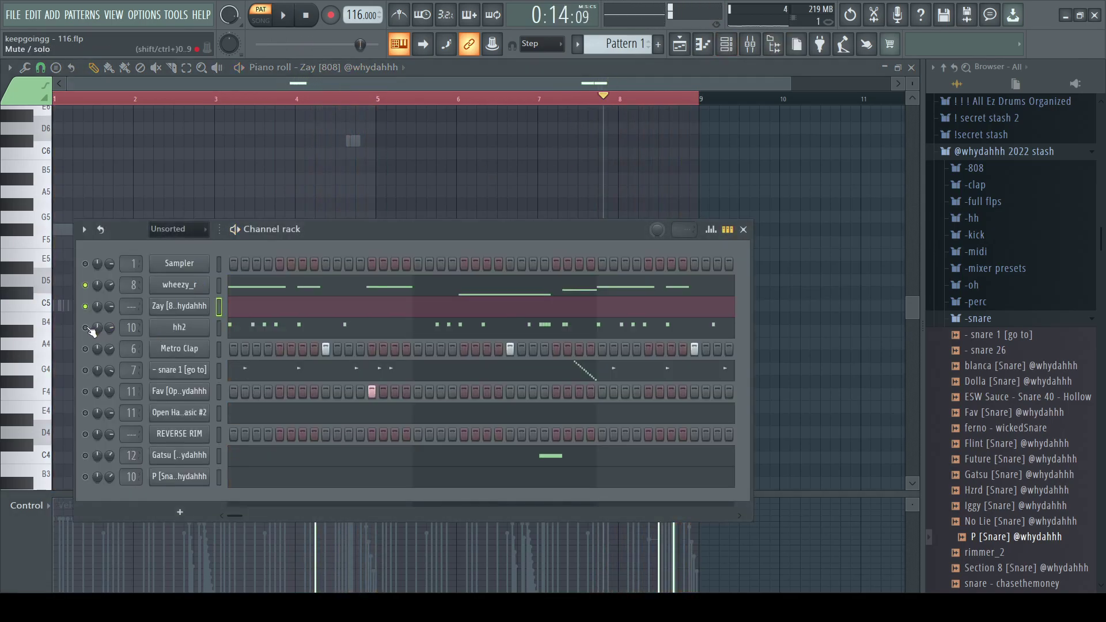
click(316, 334)
key(space)
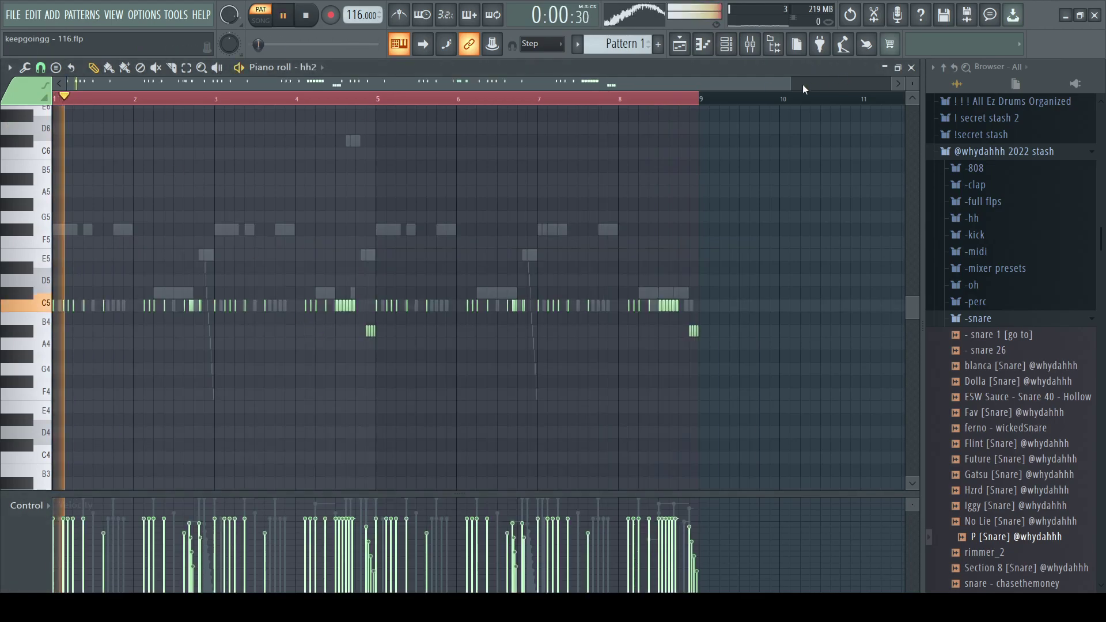
drag(794, 84, 81, 89)
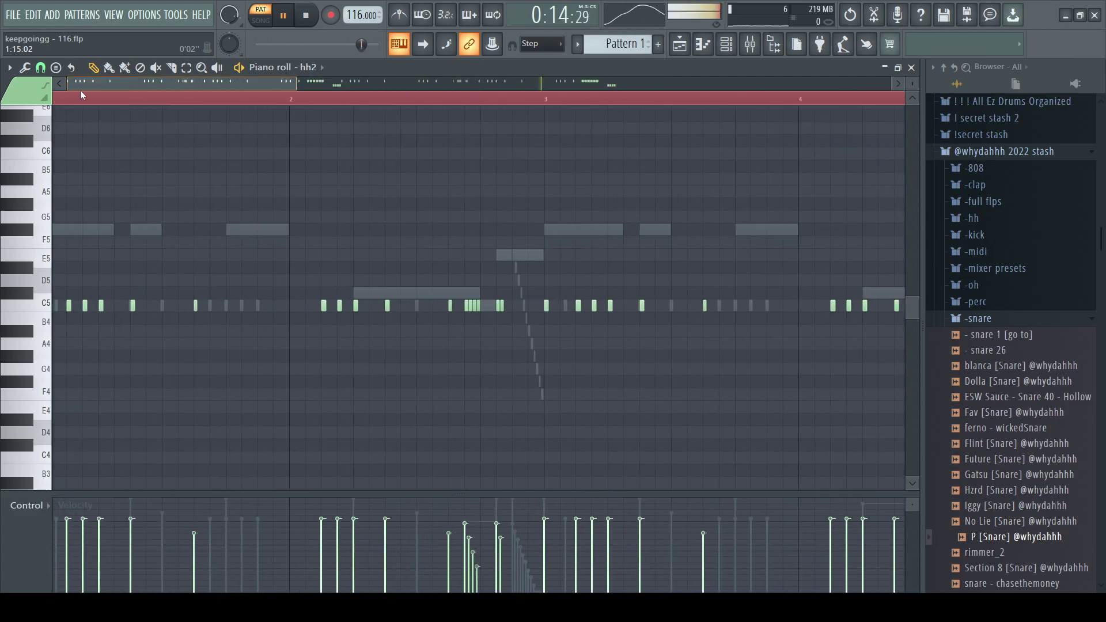
drag(296, 84, 788, 84)
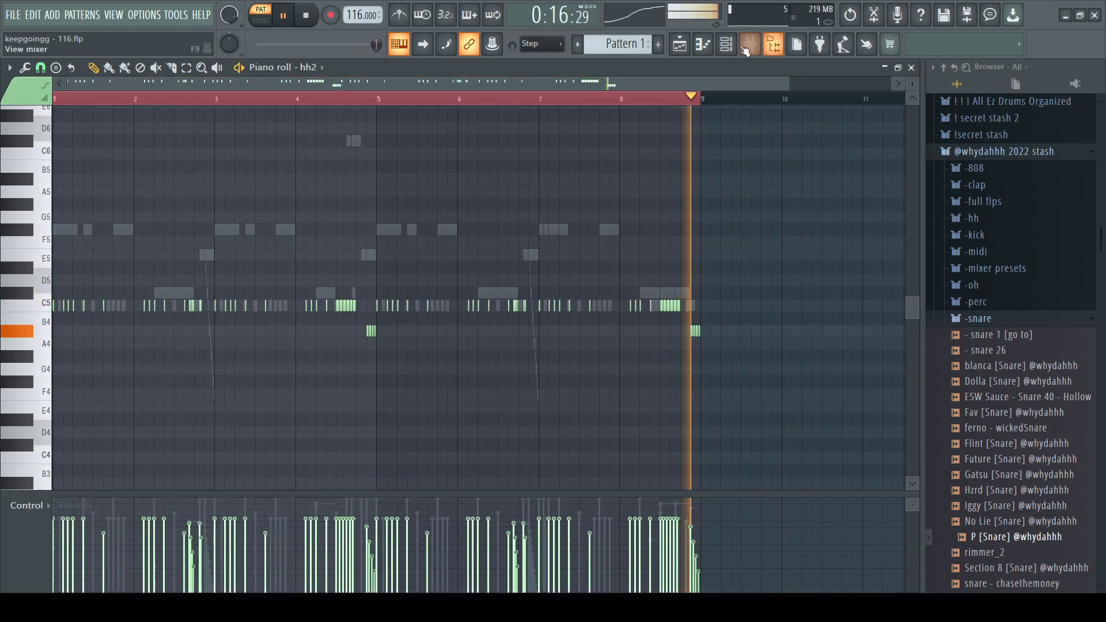
Step: Unmute the Metro Clap and snare 1 channels and examine the snare's notes and descending rolls during playback
click(726, 44)
click(87, 349)
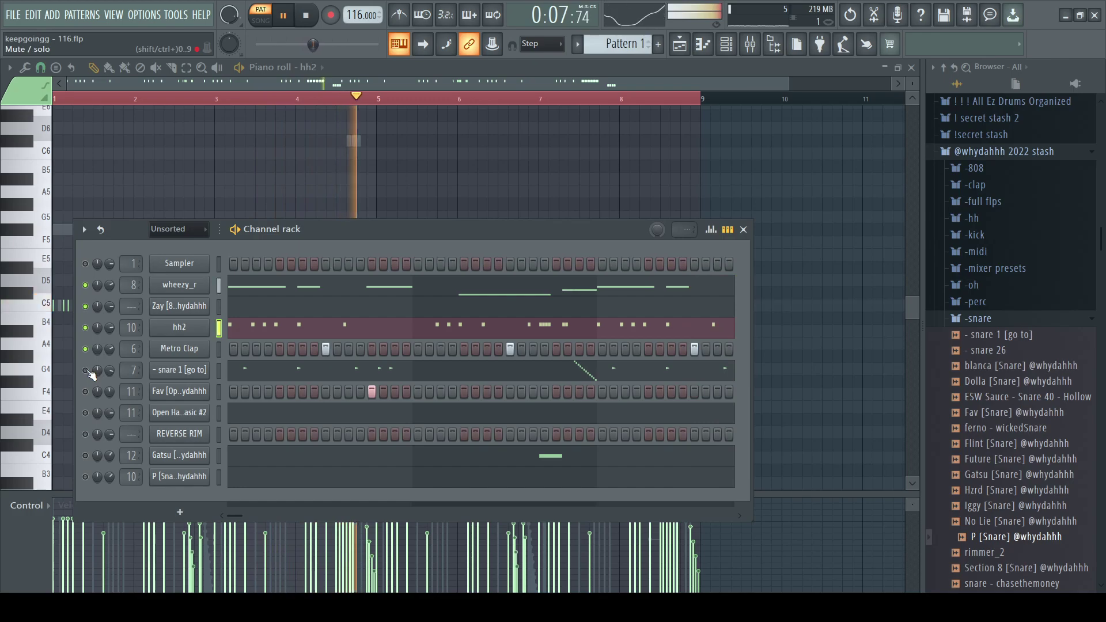
key(space)
click(266, 376)
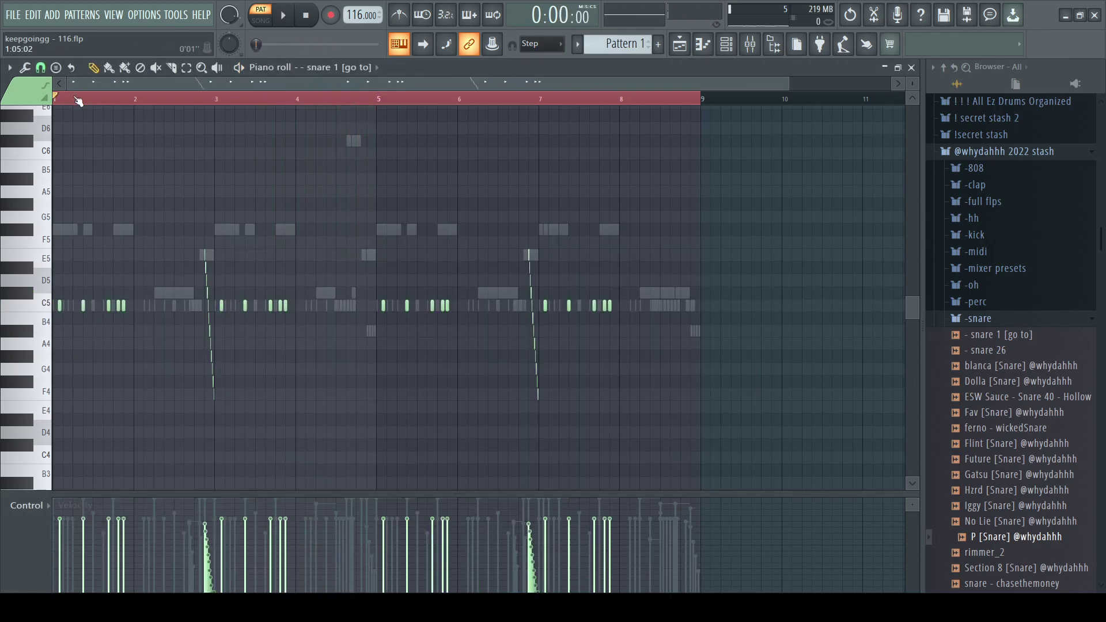
drag(788, 84, 206, 82)
key(space)
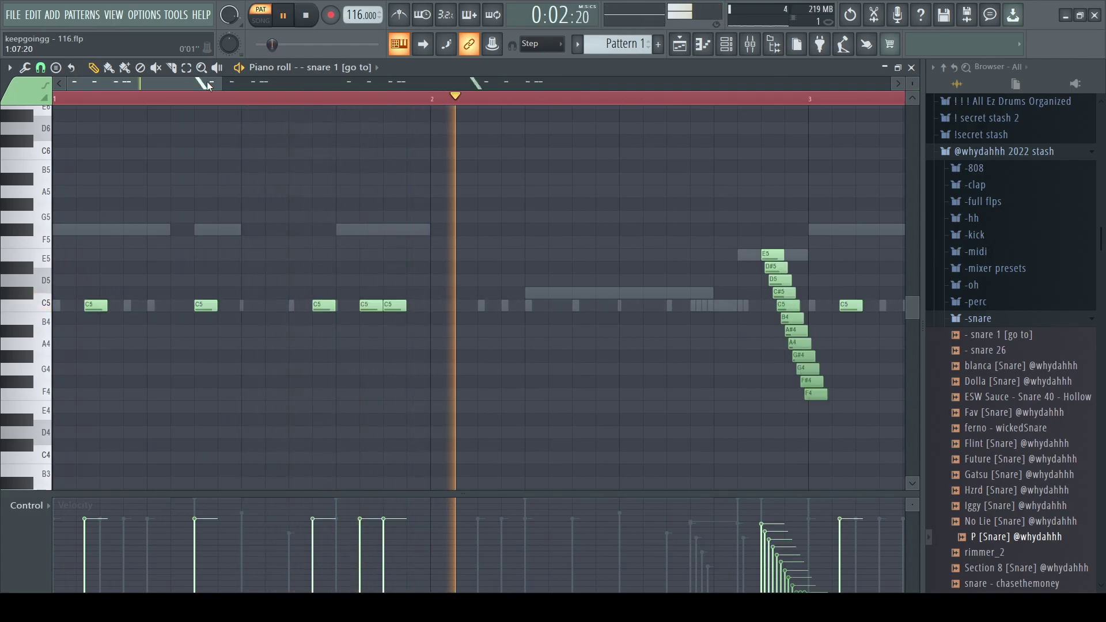
drag(206, 81, 483, 113)
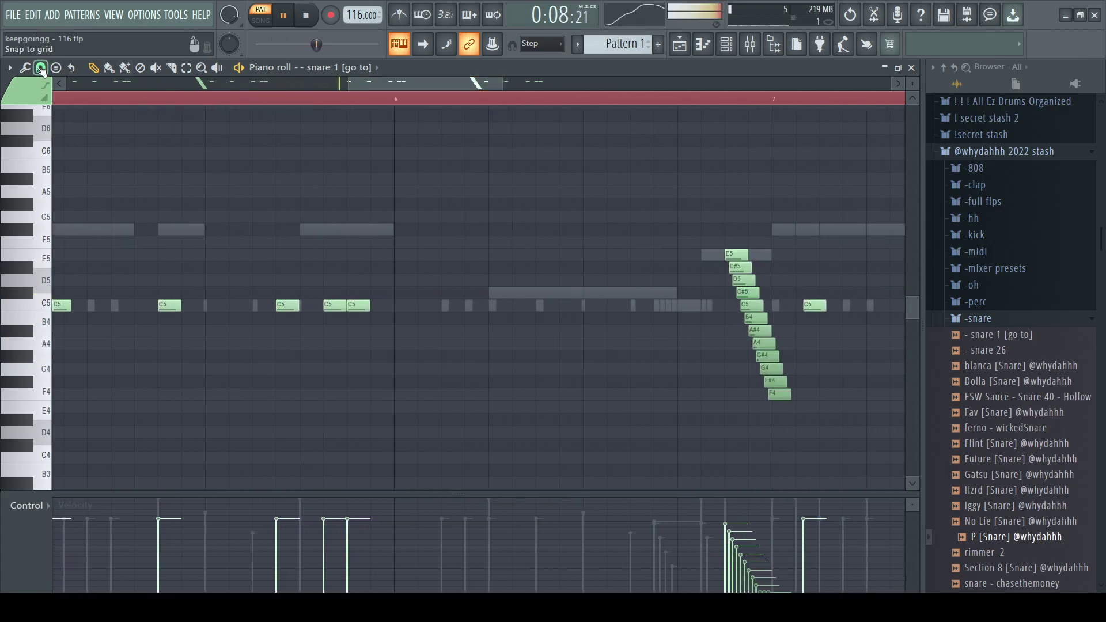
mouse_move(516, 84)
mouse_down()
mouse_move(455, 84)
mouse_move(653, 85)
mouse_move(521, 88)
mouse_up()
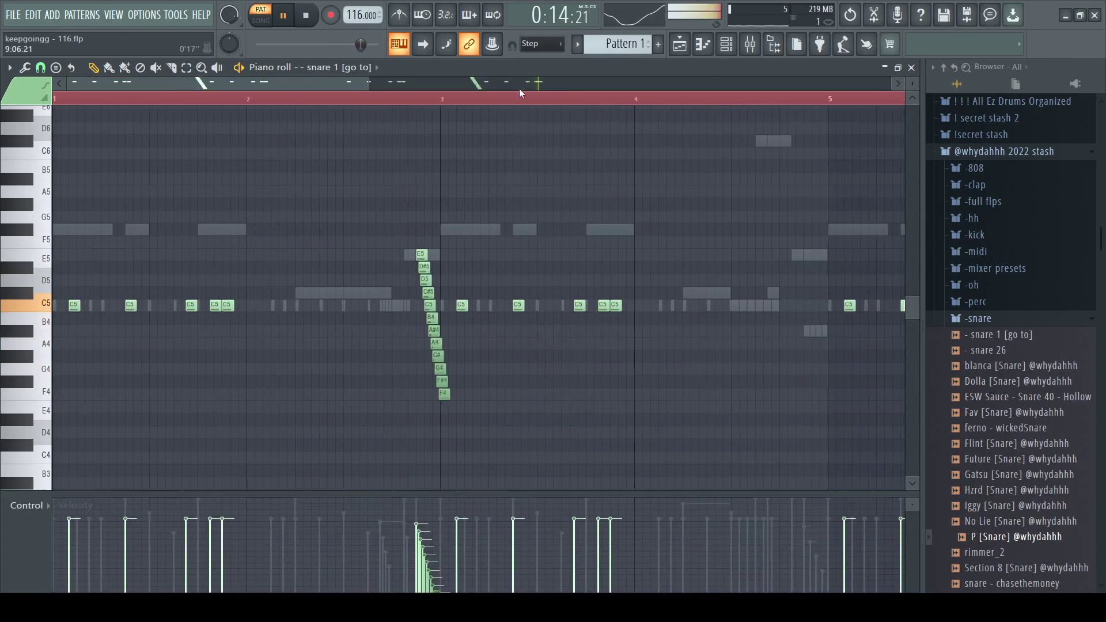
drag(370, 84, 609, 84)
Step: Unmute the Fav open-hat and Open Hat Basic #2 channels and examine both channels' notes in the piano roll
click(727, 44)
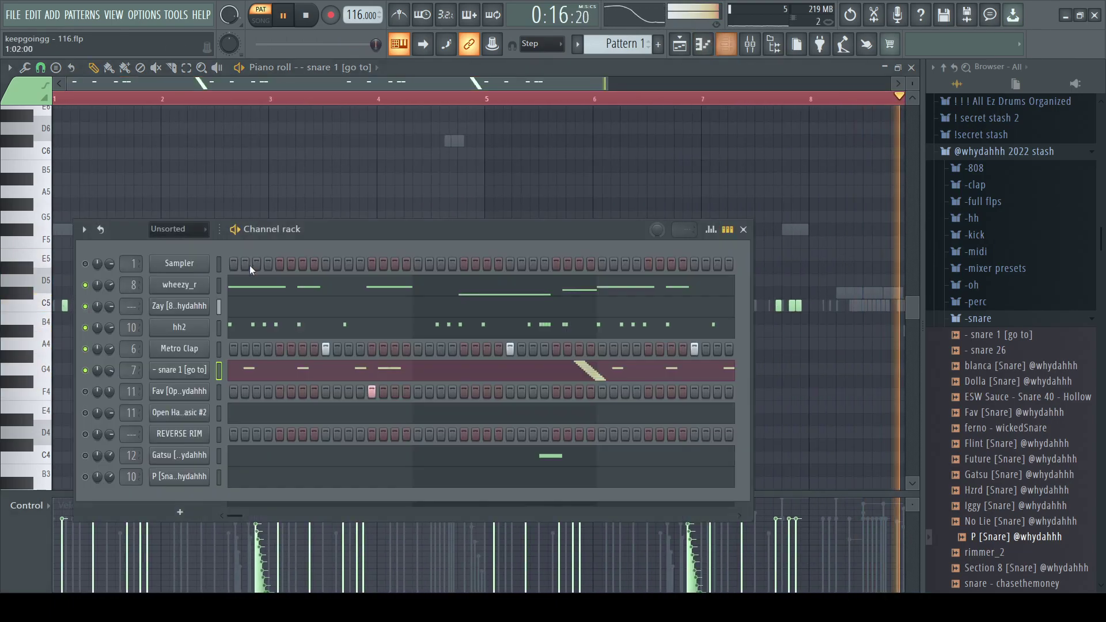
click(85, 392)
click(85, 413)
click(260, 416)
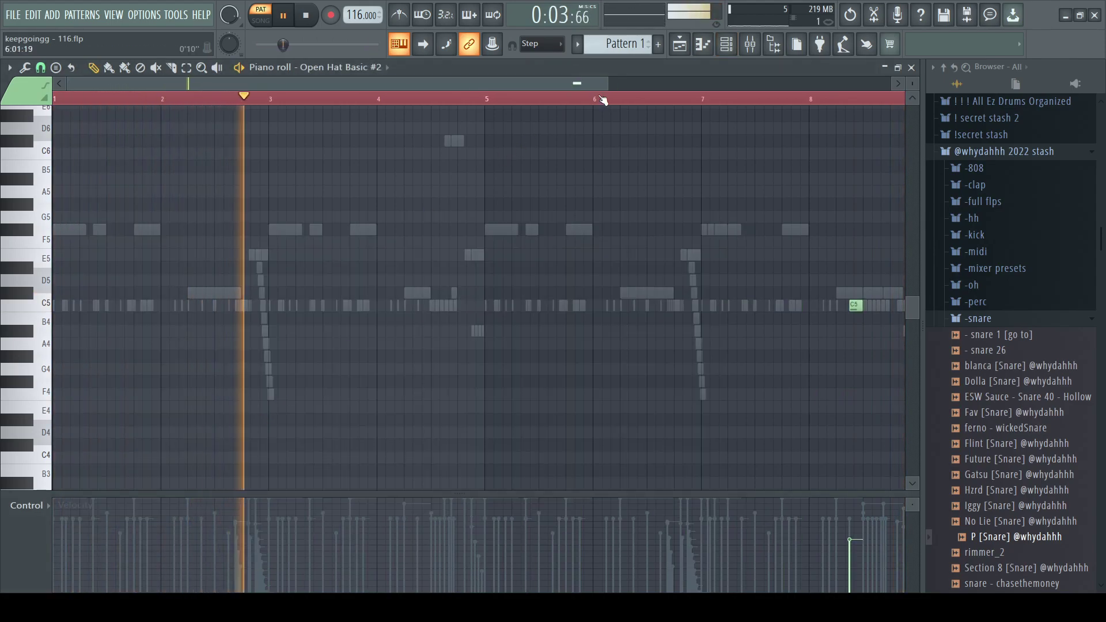
drag(607, 83, 746, 82)
key(Up)
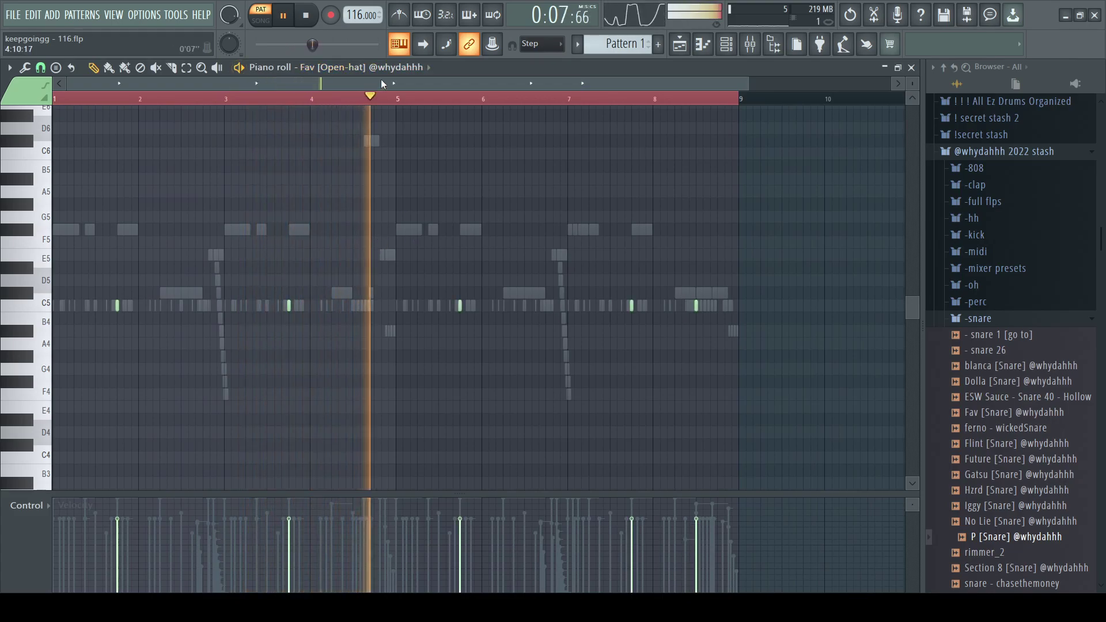
key(Down)
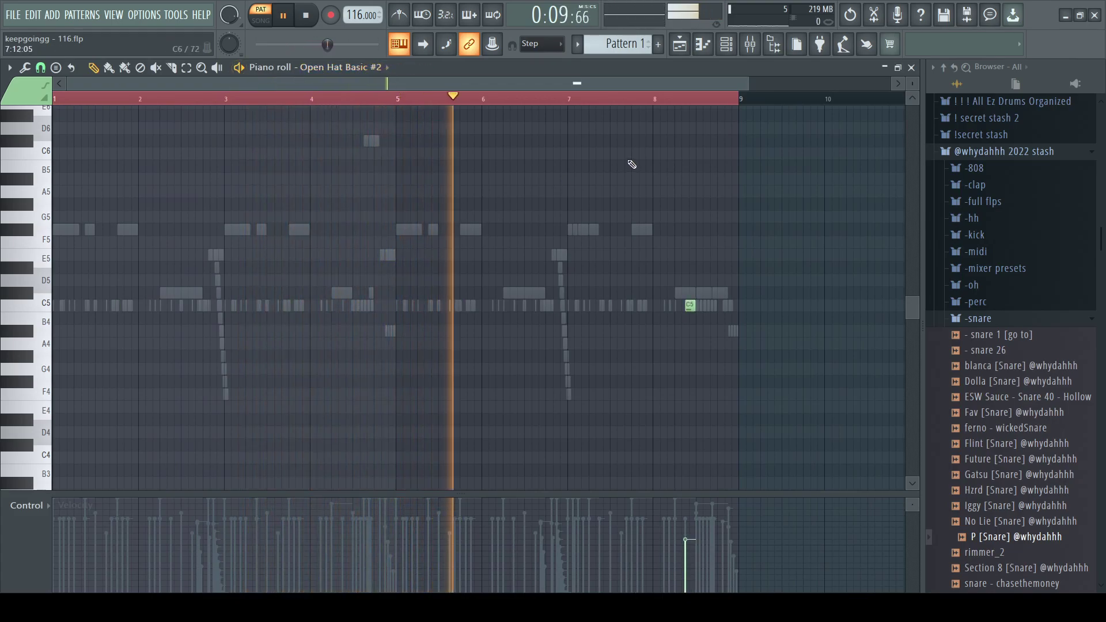
Step: Examine the Gatsu snare and P snare notes in the piano roll while the pattern plays
key(F6)
click(249, 455)
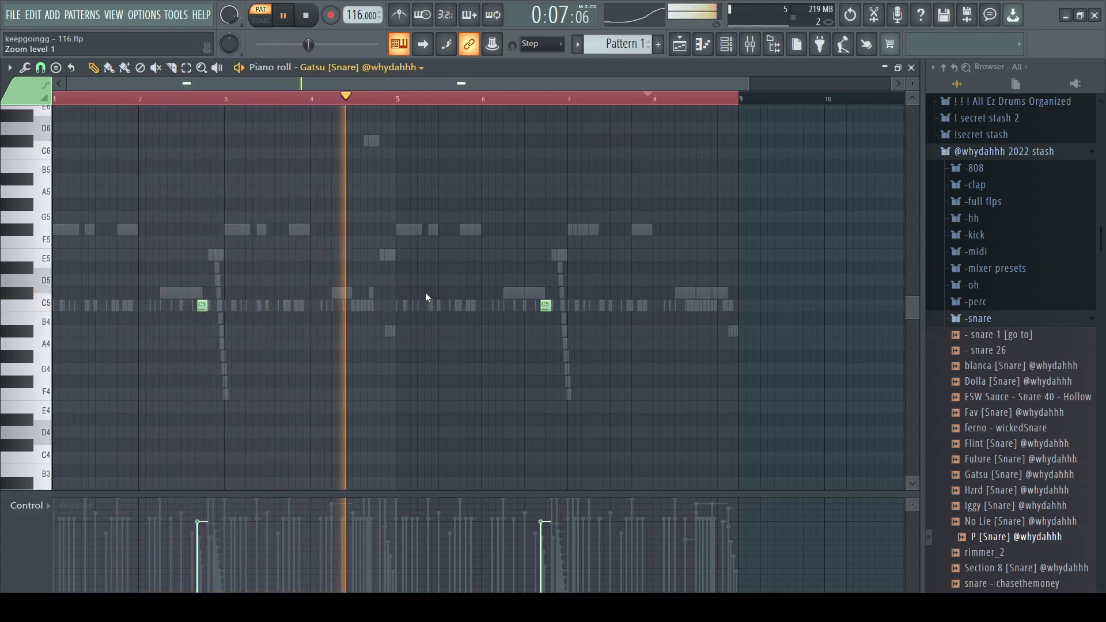
key(Down)
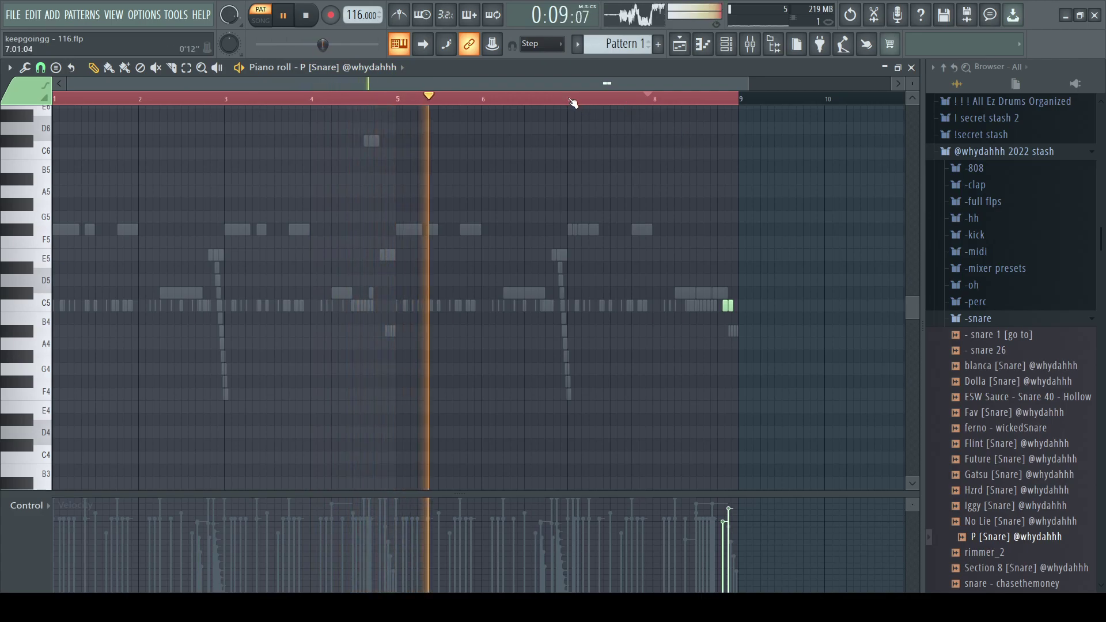
Step: Open the mixer to view the drum inserts' levels during pattern playback
click(750, 44)
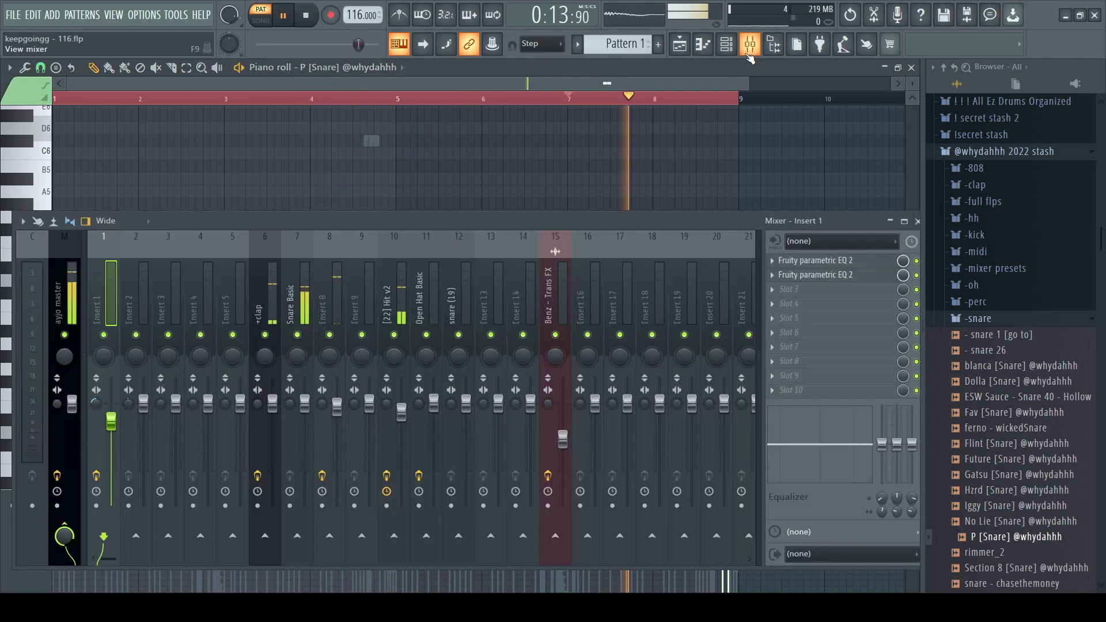
click(749, 54)
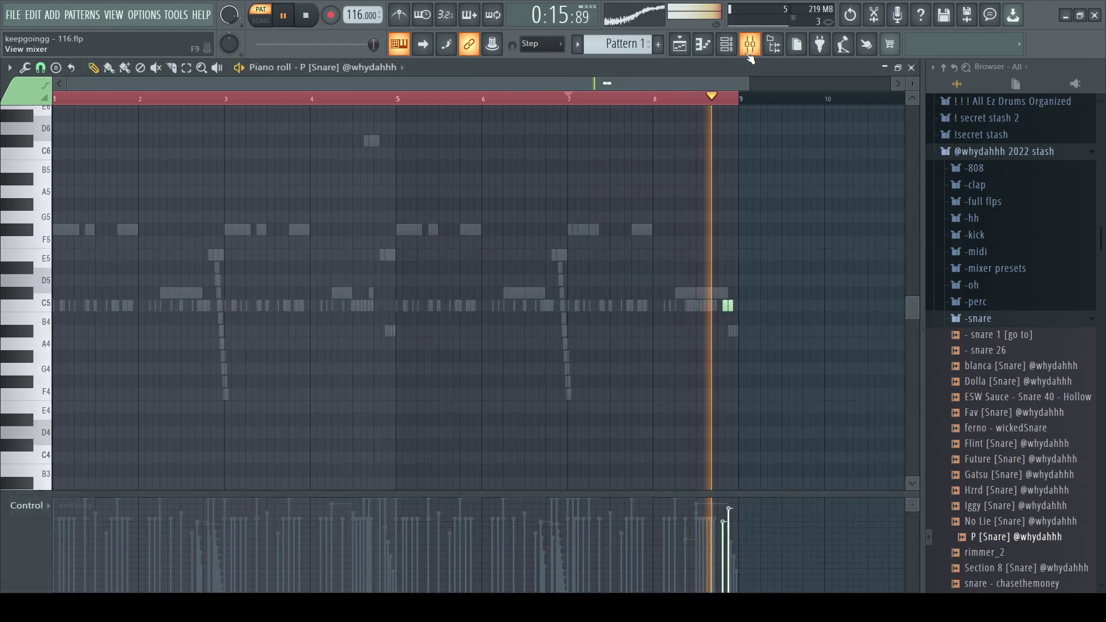
click(749, 54)
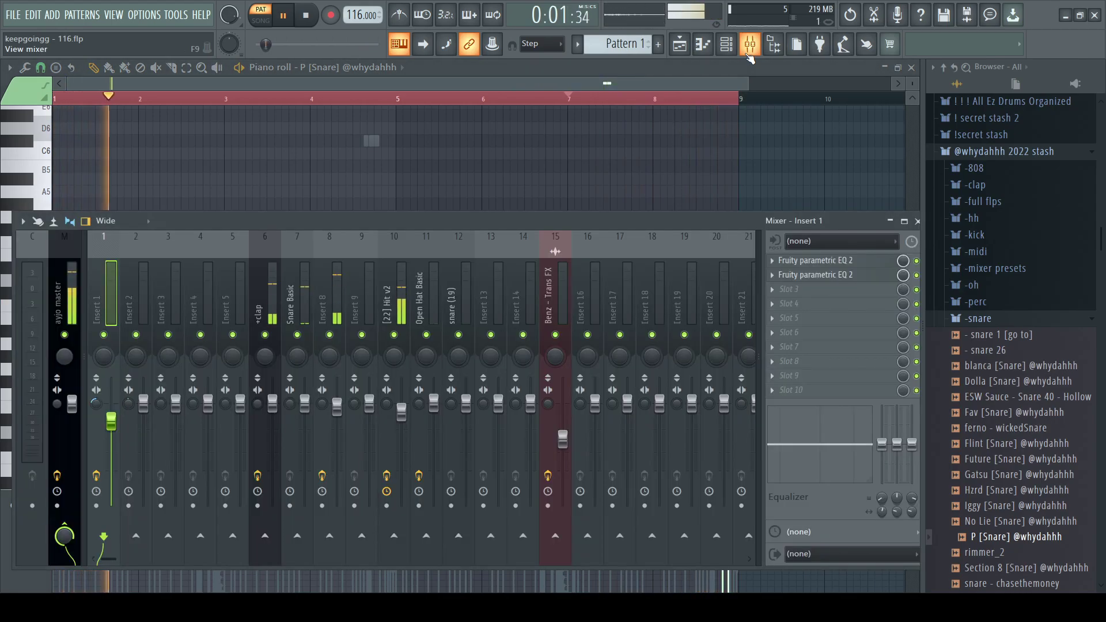
Step: Solo Track 1 in the playlist and play the keepgoingg sample from bar 13
click(681, 49)
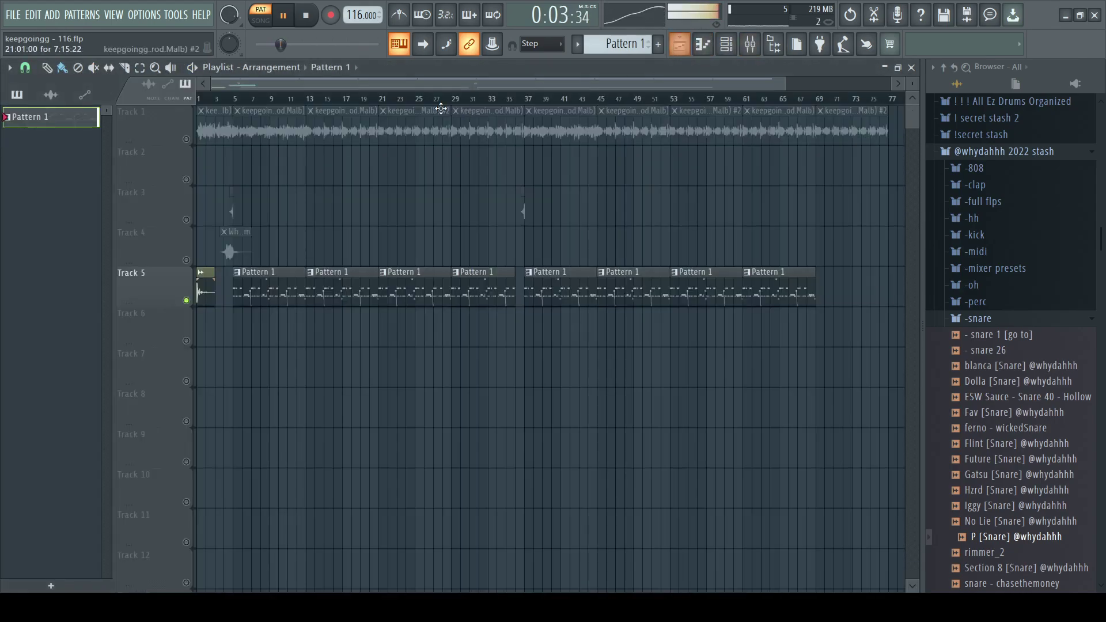
click(197, 143)
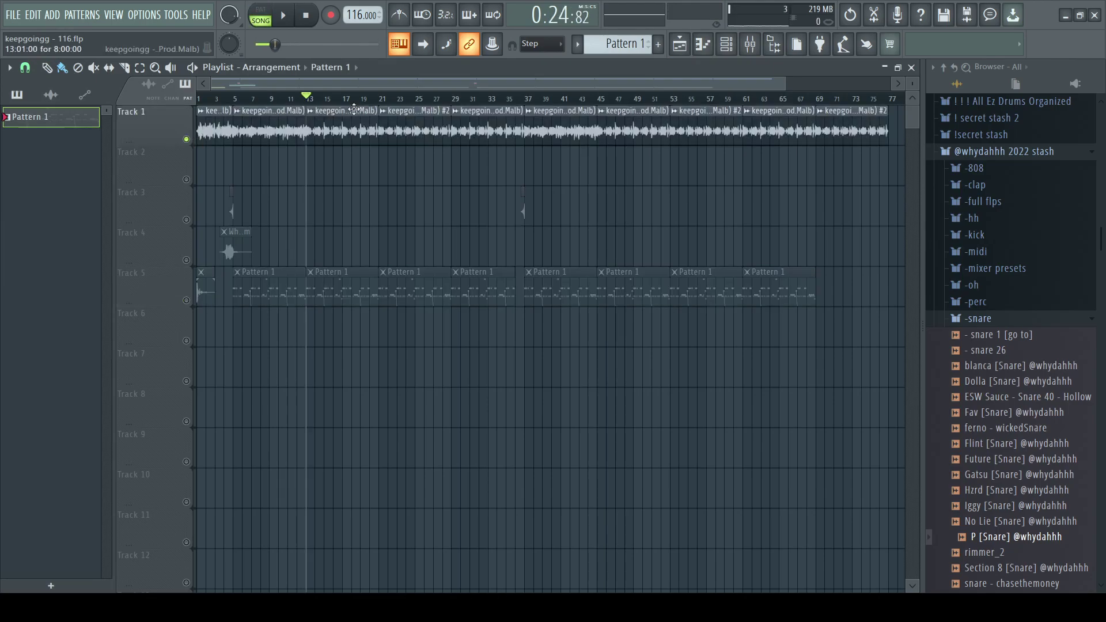
key(F6)
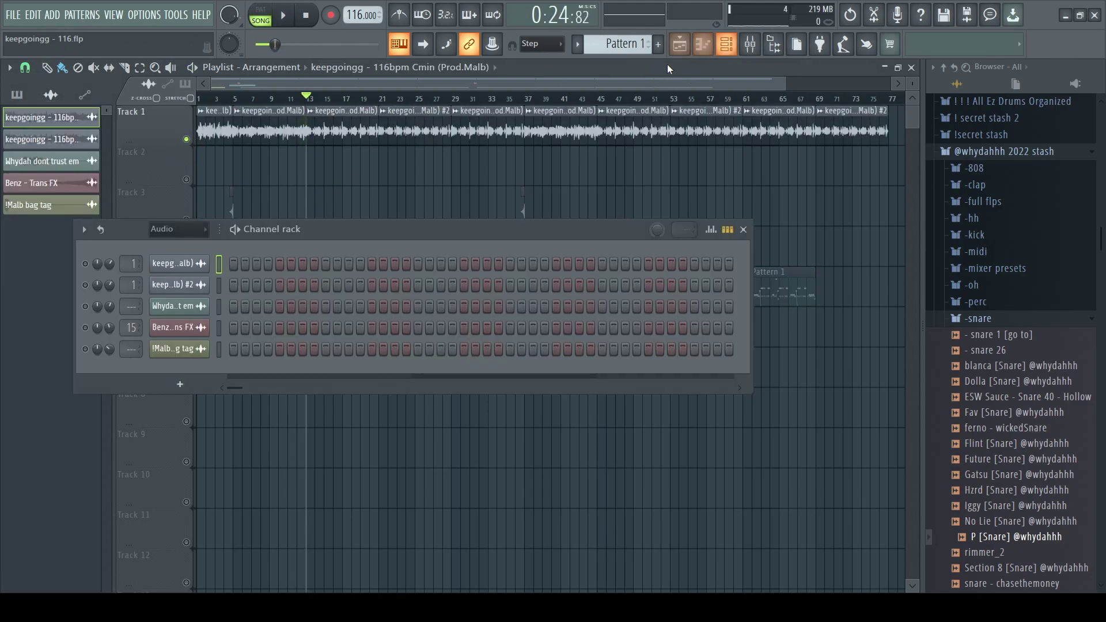
key(space)
key(F6)
Step: Inspect the two Fruity parametric EQ 2 effects on mixer Insert 1
click(749, 43)
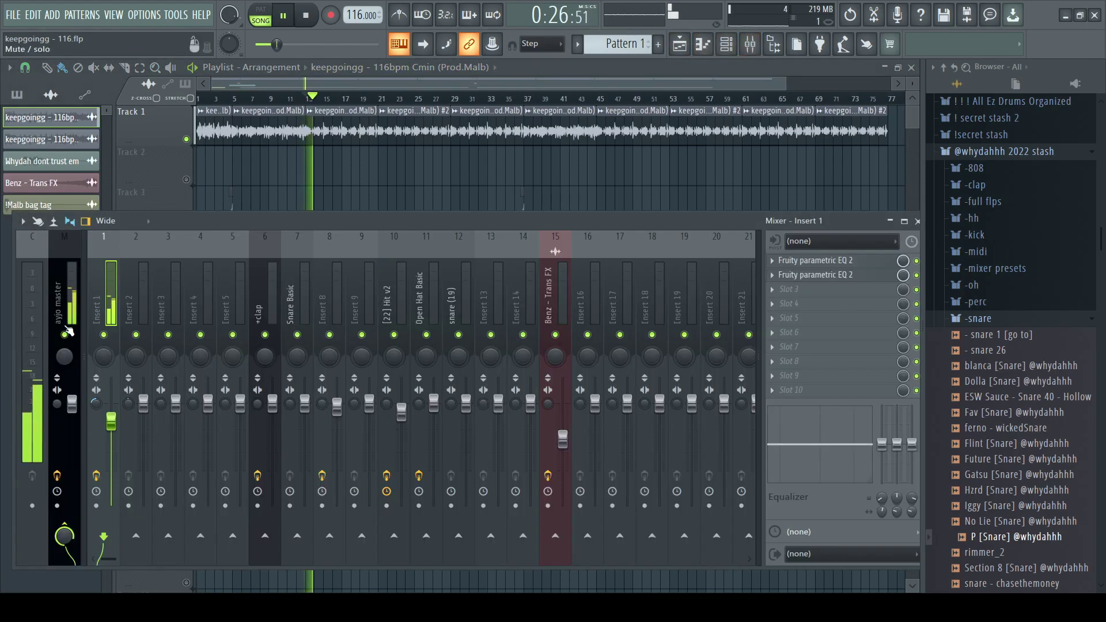
click(854, 277)
click(854, 276)
click(856, 263)
click(856, 264)
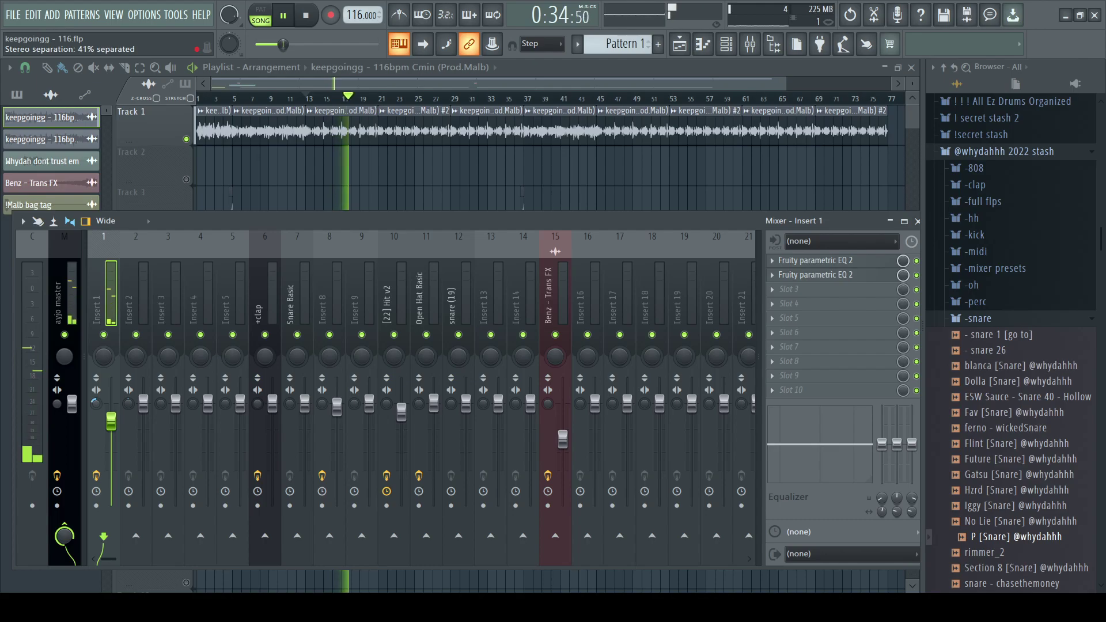
Step: Inspect the parametric EQ effects and the Fruity soft clipper on the master mixer track
click(67, 309)
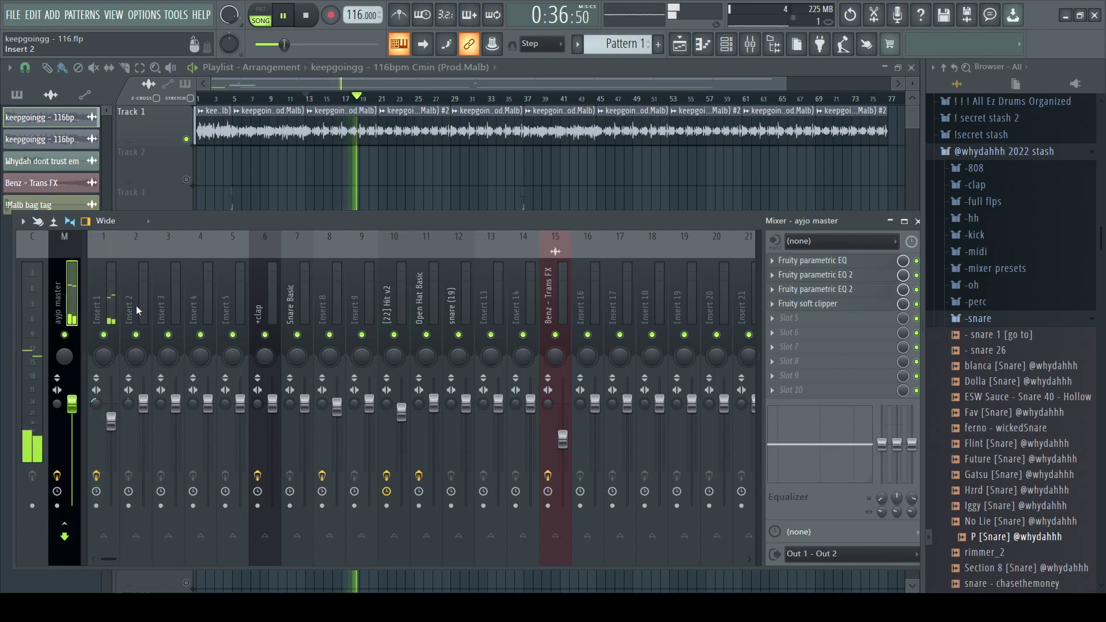
click(850, 276)
click(851, 276)
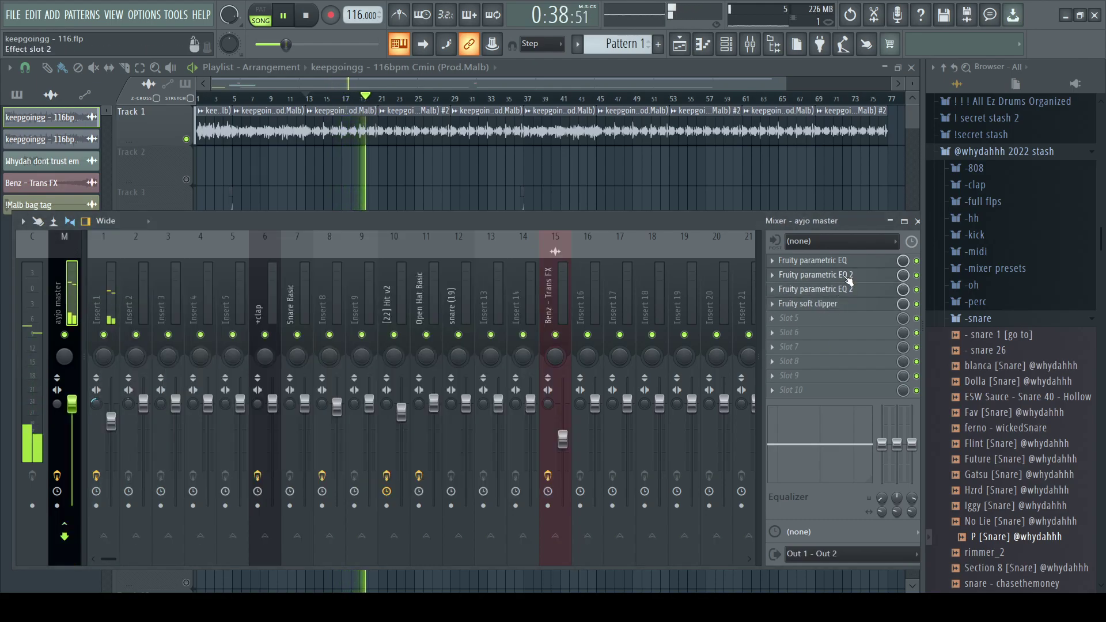
click(850, 276)
click(851, 276)
click(851, 262)
click(849, 263)
click(825, 304)
click(825, 306)
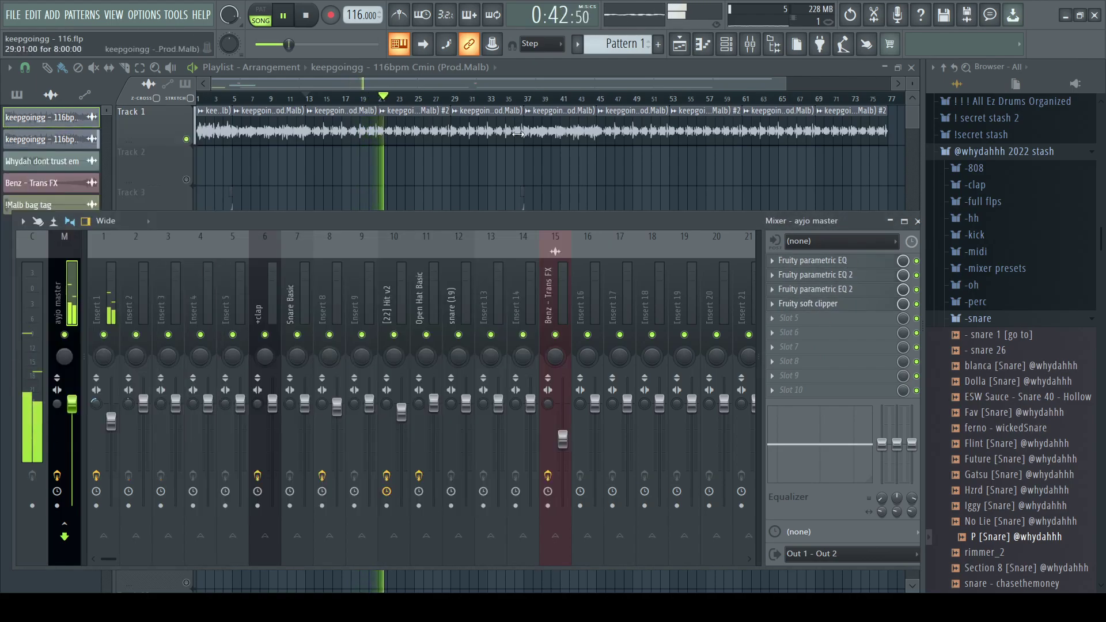
Step: Close the mixer and channel rack, and turn off the Track 1 solo so every playlist track plays
click(750, 45)
click(727, 45)
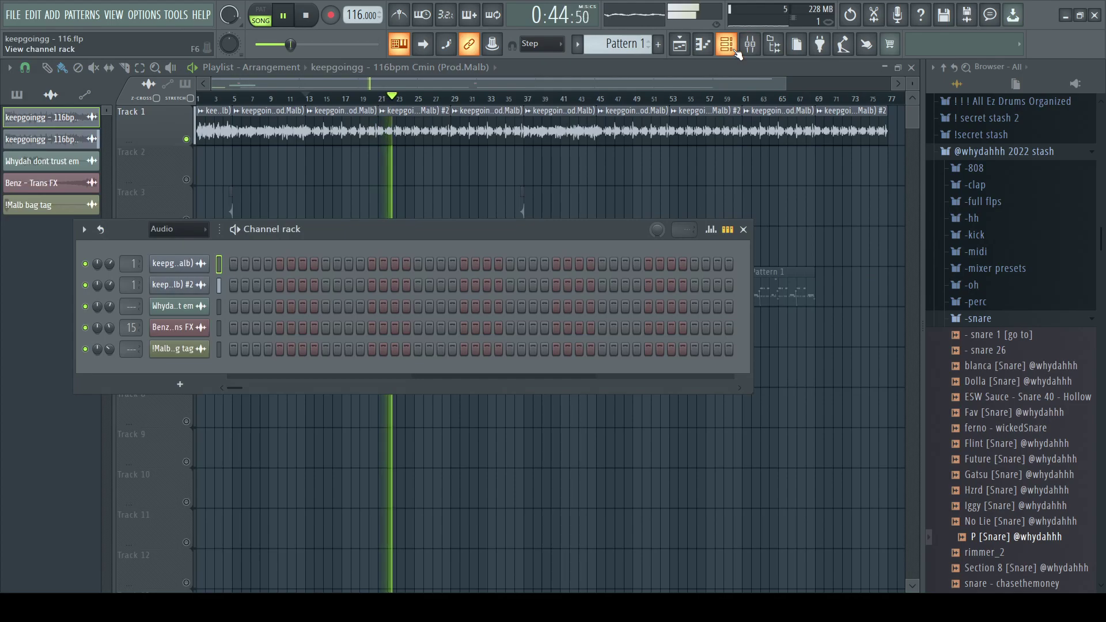
click(735, 50)
click(186, 300)
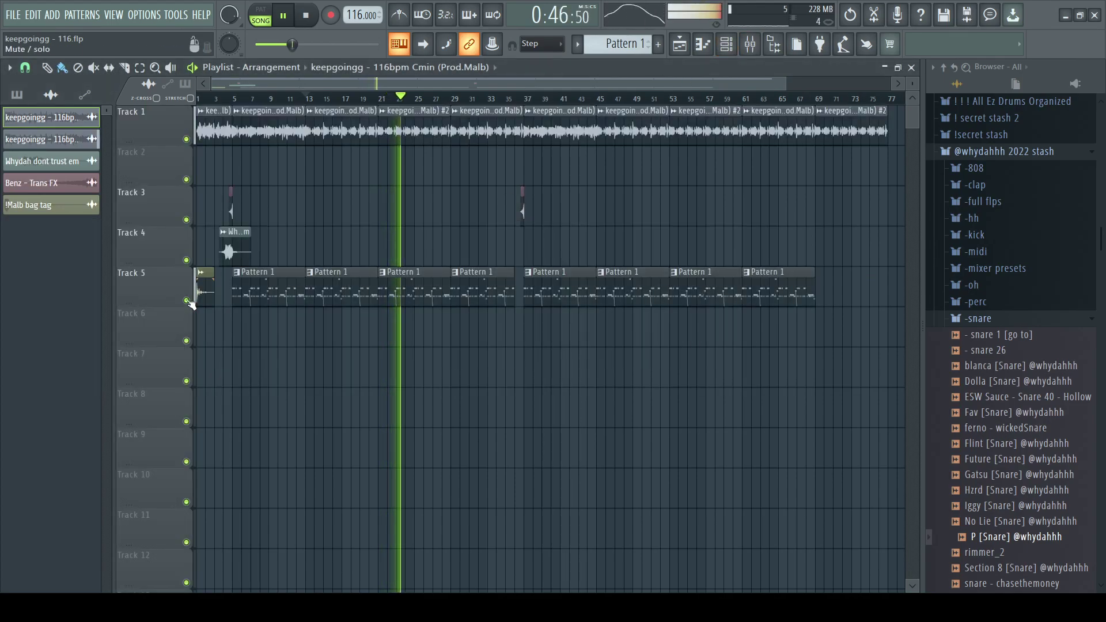
drag(785, 84, 849, 91)
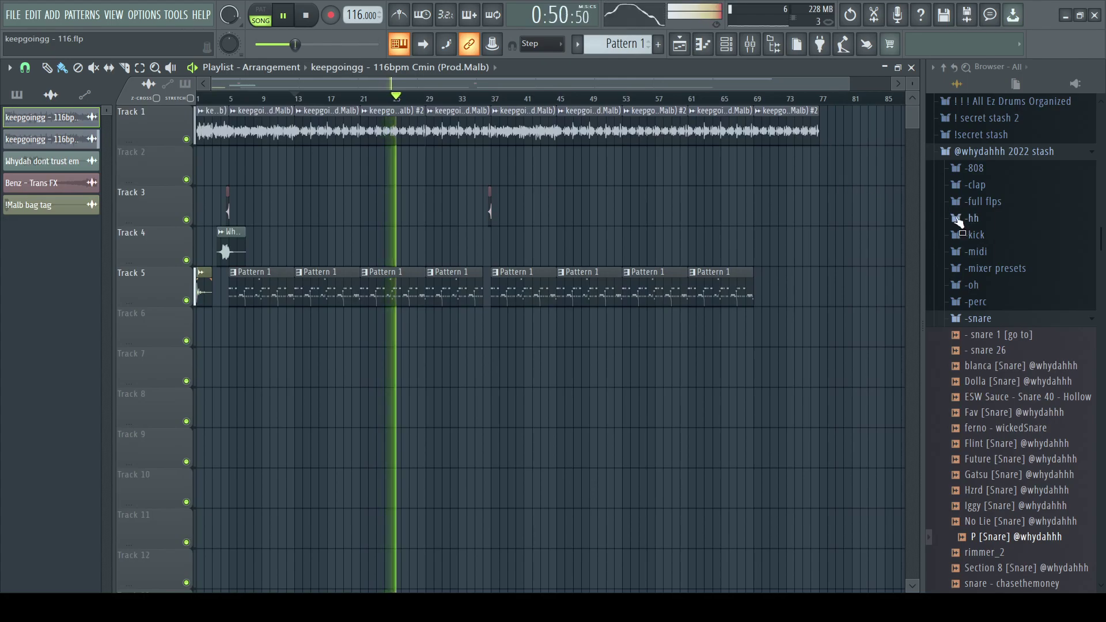